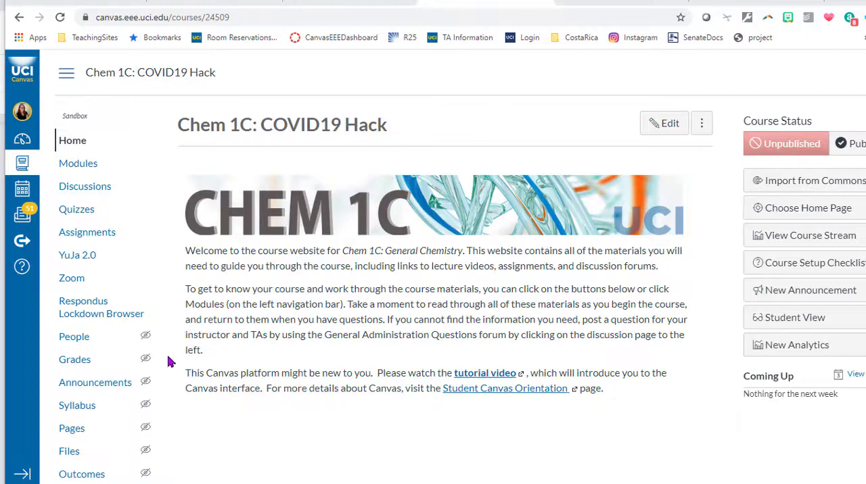
# - Preview the unpublished Common Final Exam Spring 2020 quiz that requires Respondus LockDown Browser + Webcam
pyautogui.scroll(-1, 169, 376)
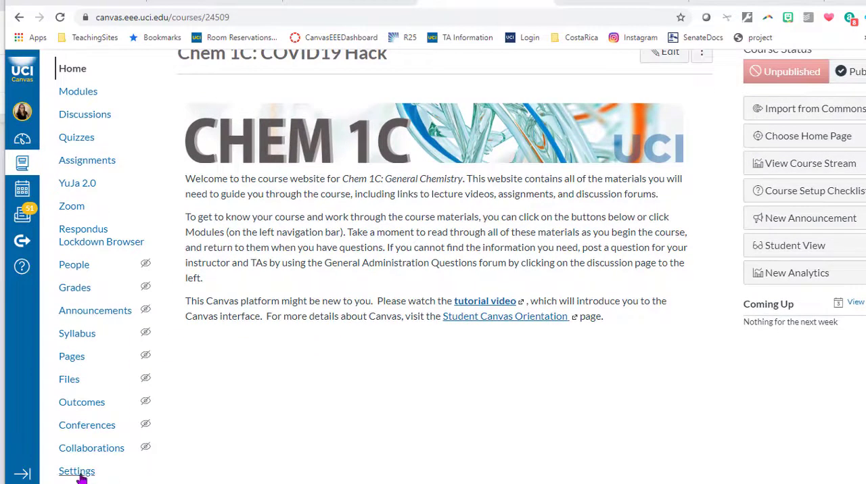
pyautogui.click(77, 142)
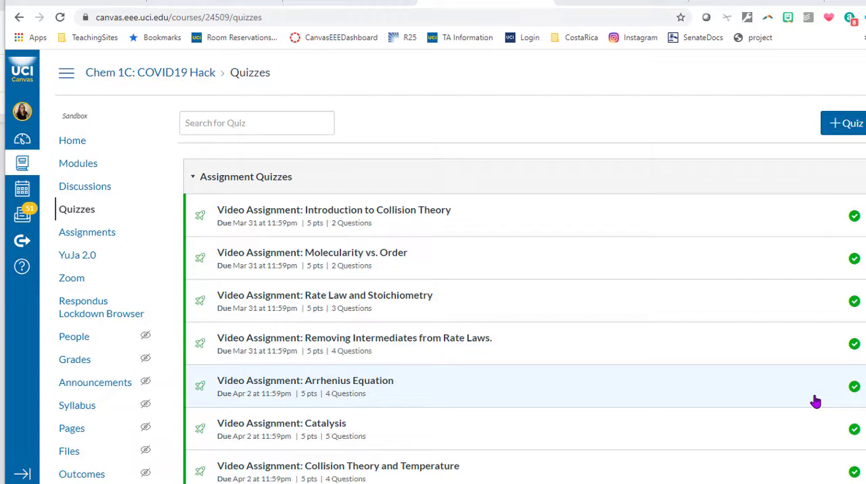
pyautogui.scroll(-15, 815, 399)
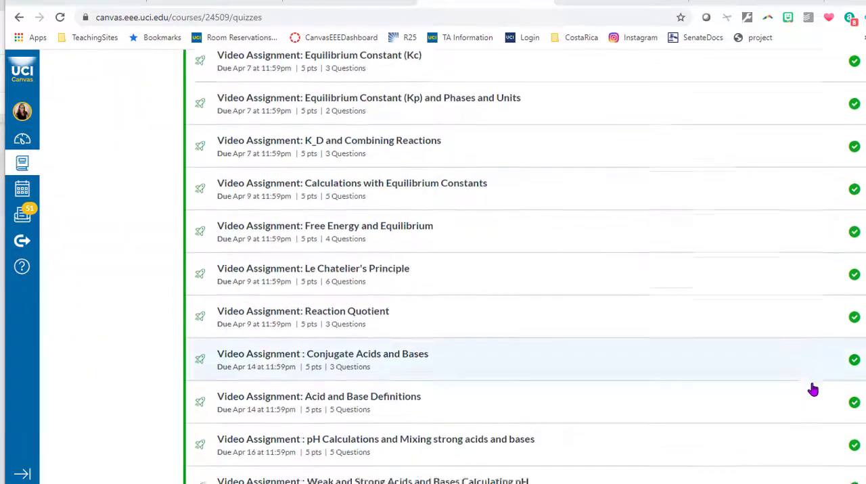
pyautogui.scroll(-20, 813, 390)
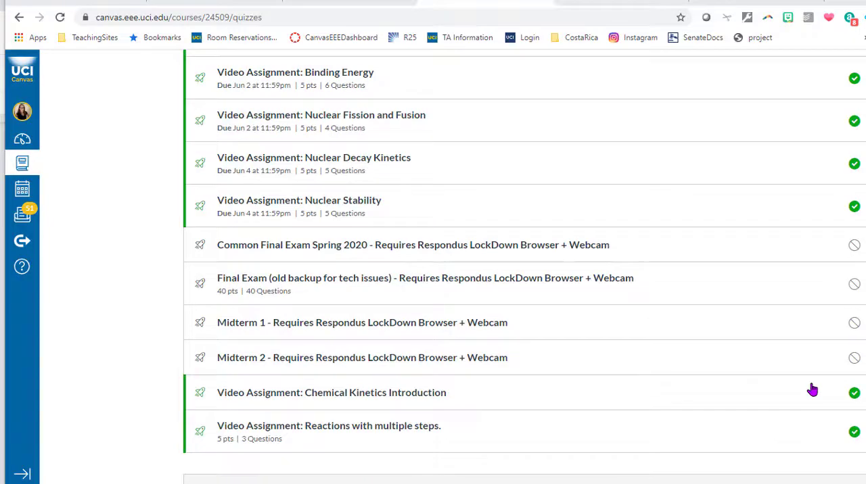
pyautogui.click(495, 257)
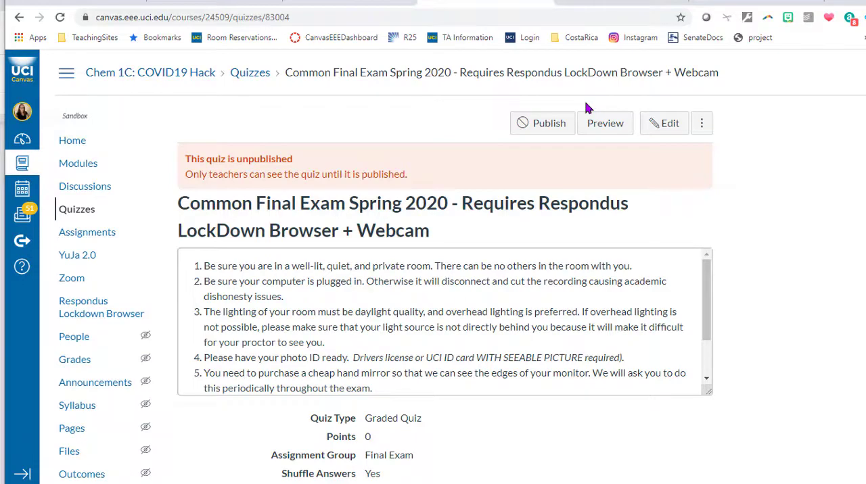
pyautogui.click(596, 132)
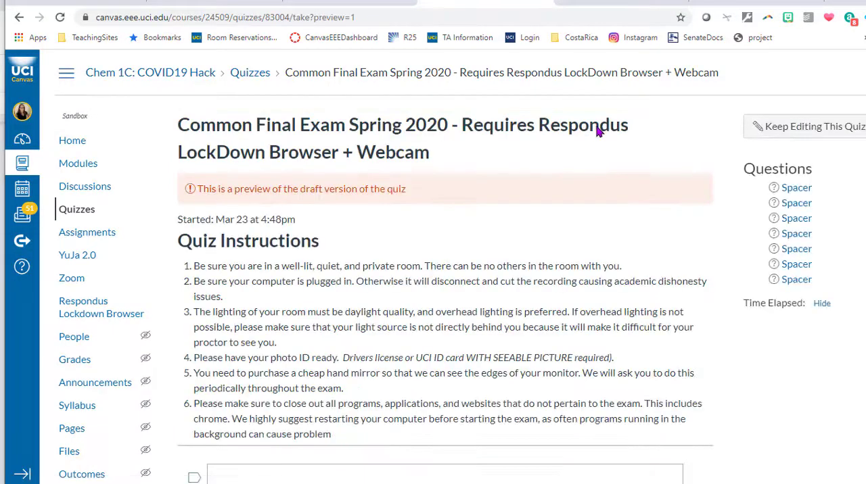
# - Examine the exam's quiz instructions and the embedded Constants 1C.pdf reference sheet, through to its periodic table
pyautogui.scroll(-5, 704, 294)
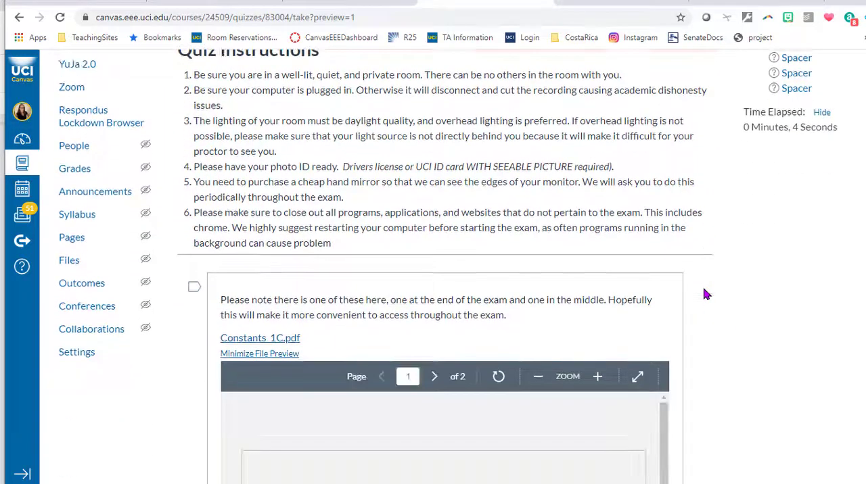
pyautogui.scroll(-1, 703, 294)
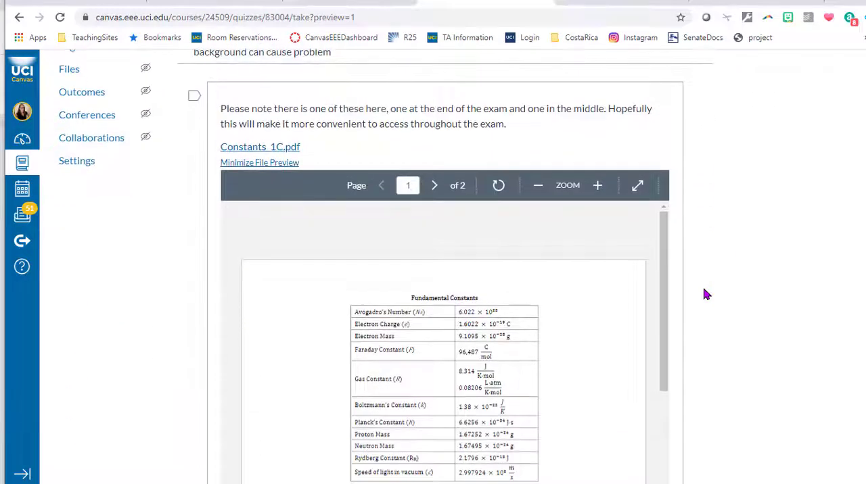
pyautogui.scroll(-3, 719, 354)
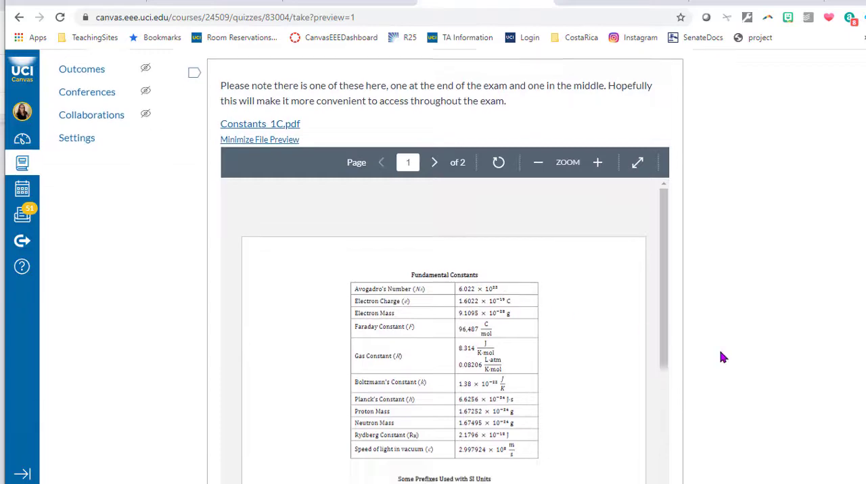
pyautogui.scroll(-9, 535, 290)
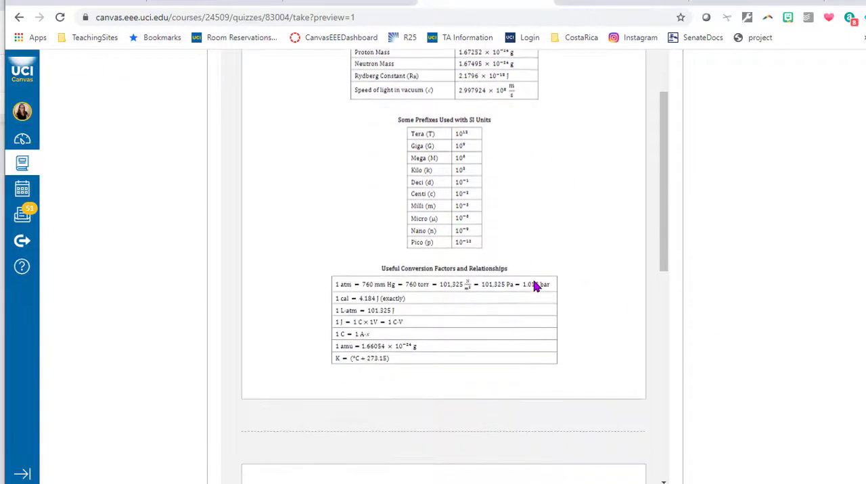
pyautogui.scroll(-3, 535, 287)
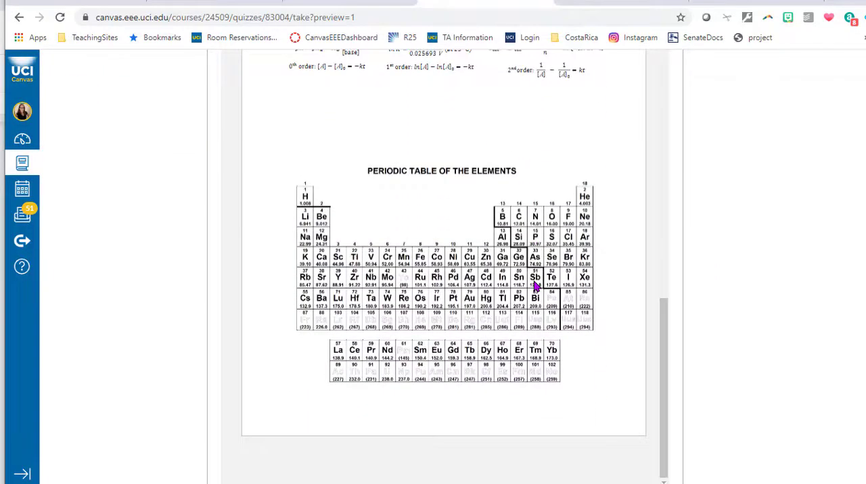
pyautogui.scroll(-2, 771, 286)
pyautogui.scroll(6, 775, 285)
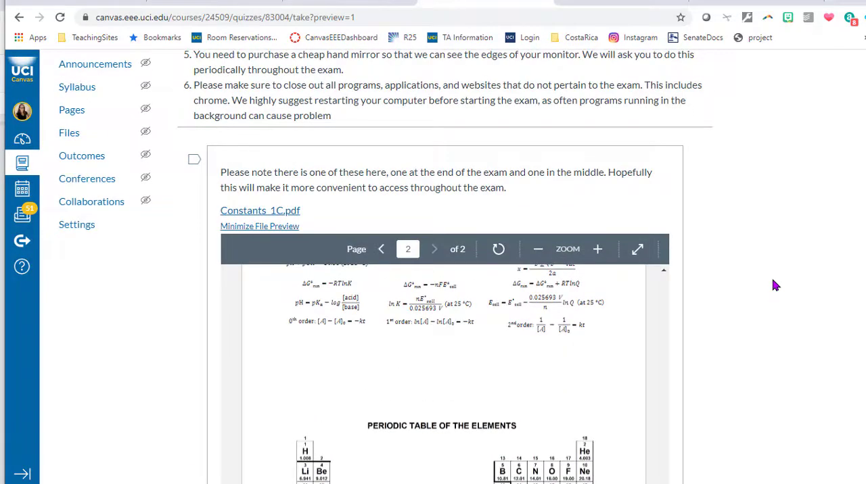
pyautogui.scroll(-9, 775, 286)
pyautogui.scroll(4, 776, 284)
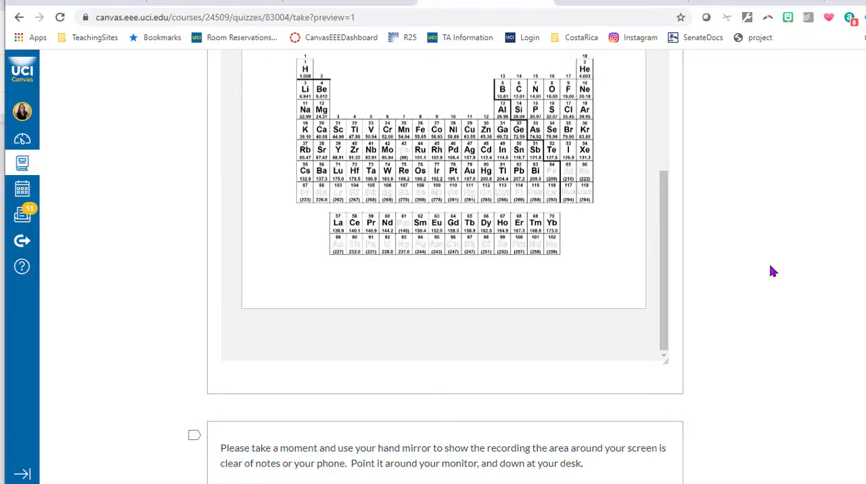
pyautogui.scroll(5, 774, 271)
pyautogui.scroll(-4, 773, 272)
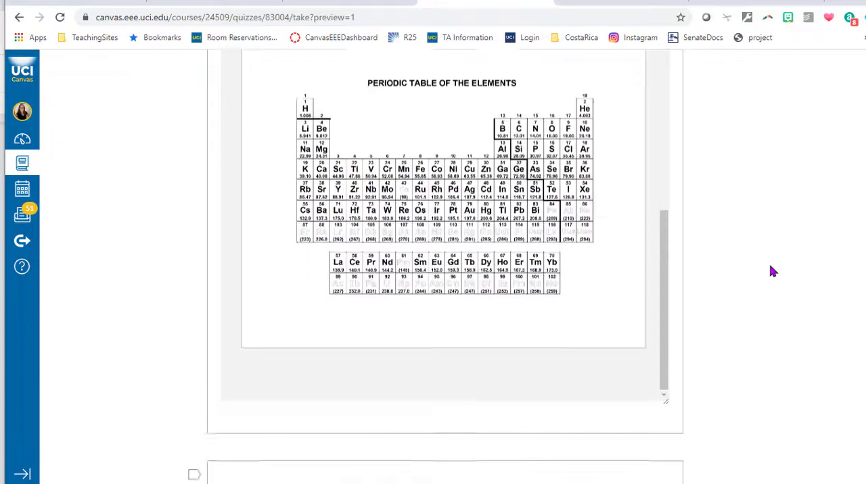
# - Examine the hand-mirror check messages and the embedded Constants1C (1).pdf sheet in the rest of the exam preview
pyautogui.scroll(-5, 773, 271)
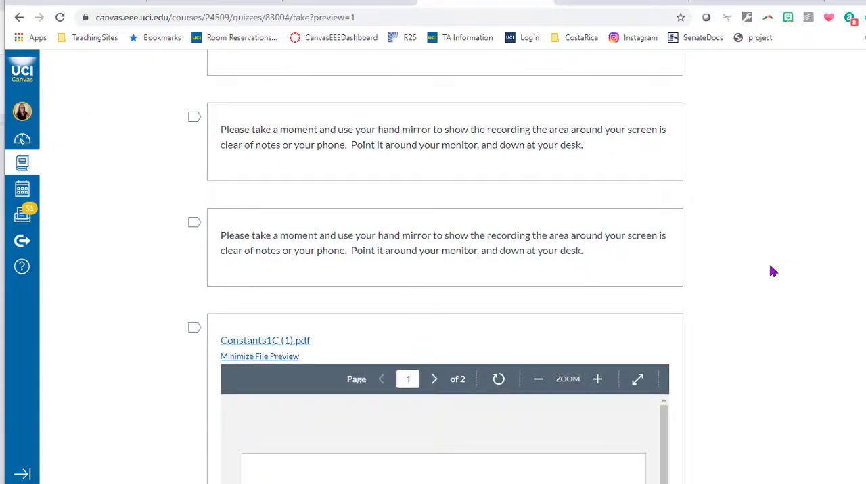
pyautogui.scroll(-5, 773, 272)
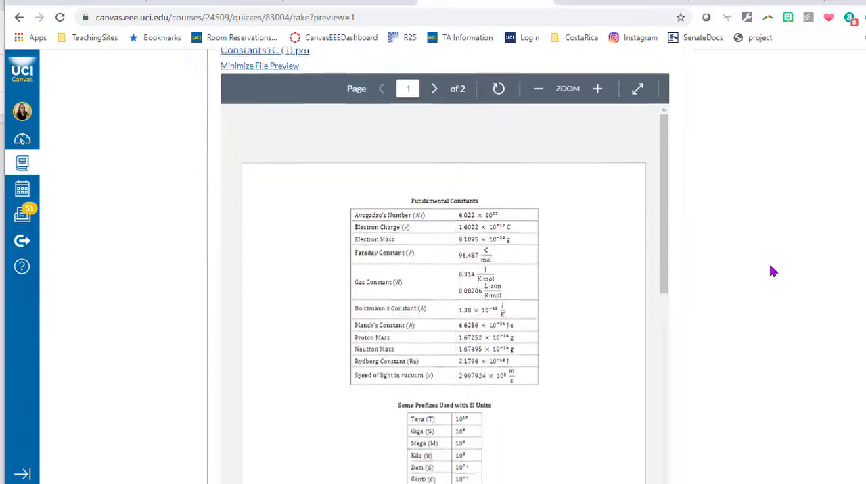
pyautogui.scroll(-2, 773, 272)
pyautogui.scroll(-8, 490, 270)
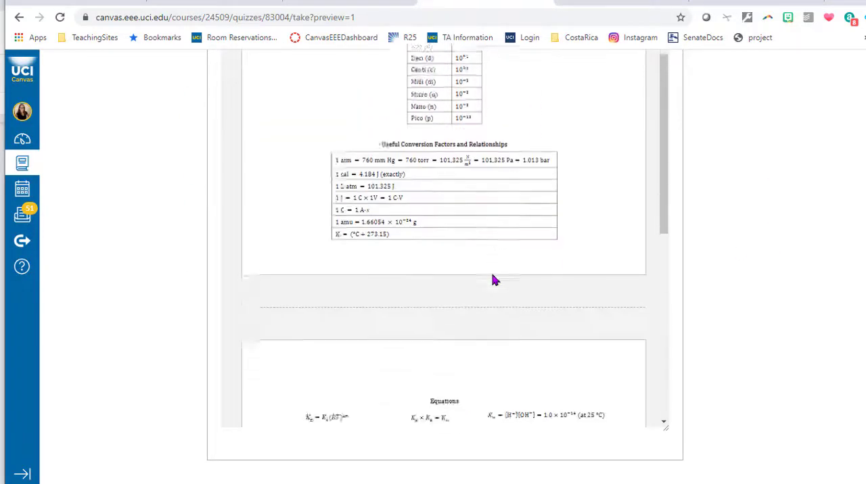
pyautogui.scroll(-10, 790, 311)
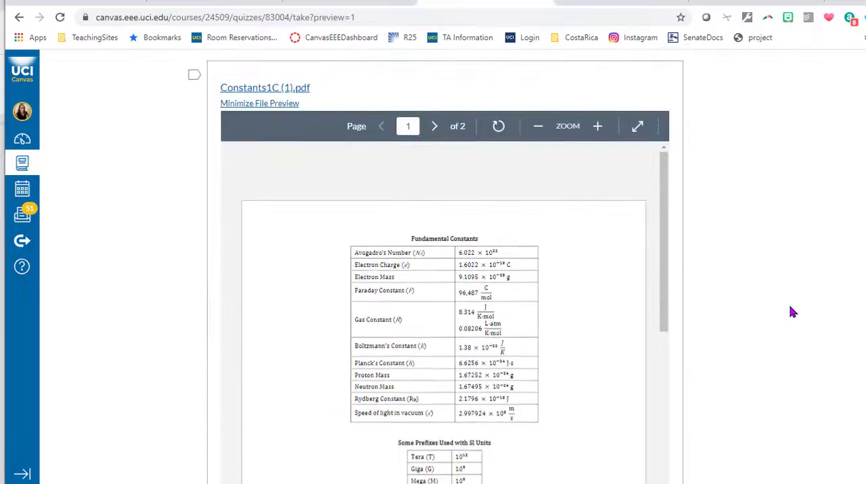
pyautogui.scroll(-3, 792, 312)
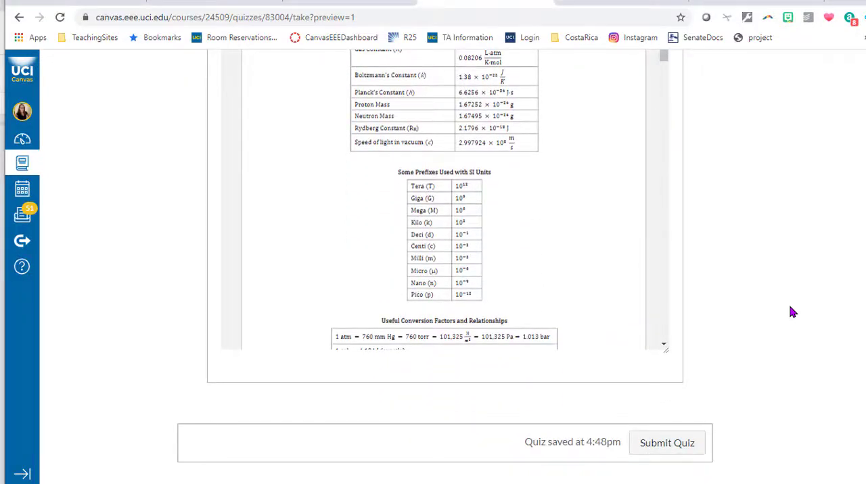
pyautogui.scroll(4, 791, 312)
pyautogui.scroll(15, 792, 312)
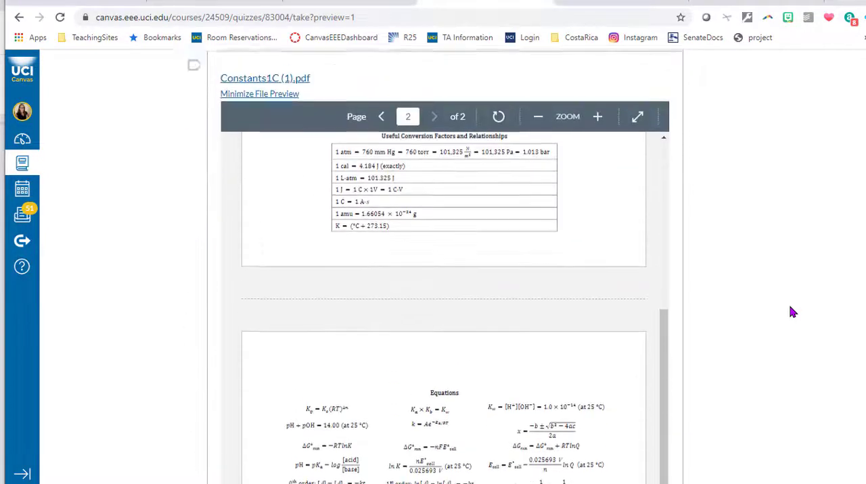
pyautogui.scroll(2, 469, 294)
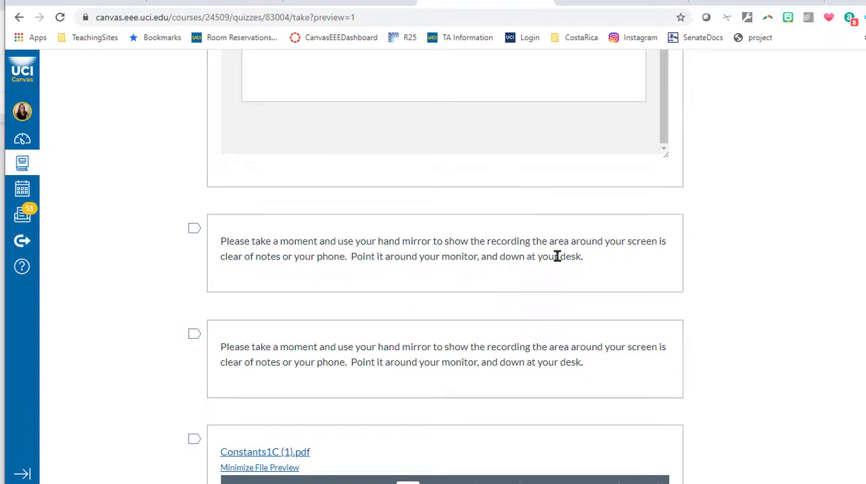
pyautogui.scroll(-10, 694, 281)
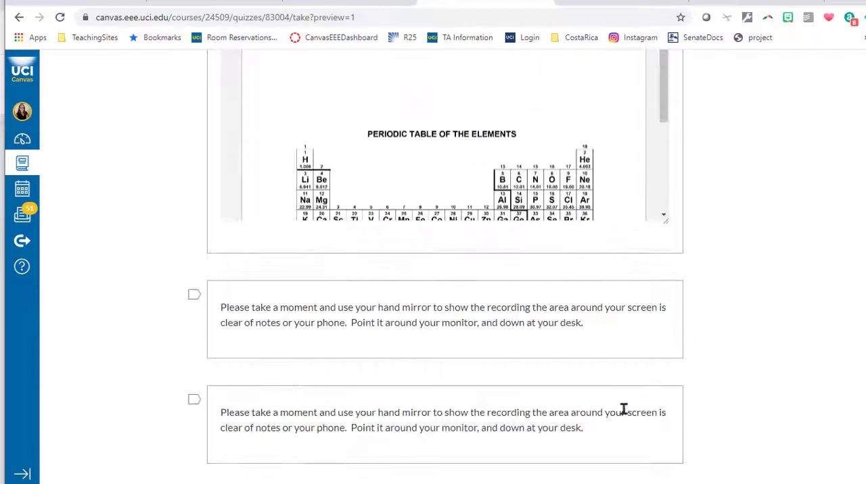
pyautogui.scroll(-2, 799, 287)
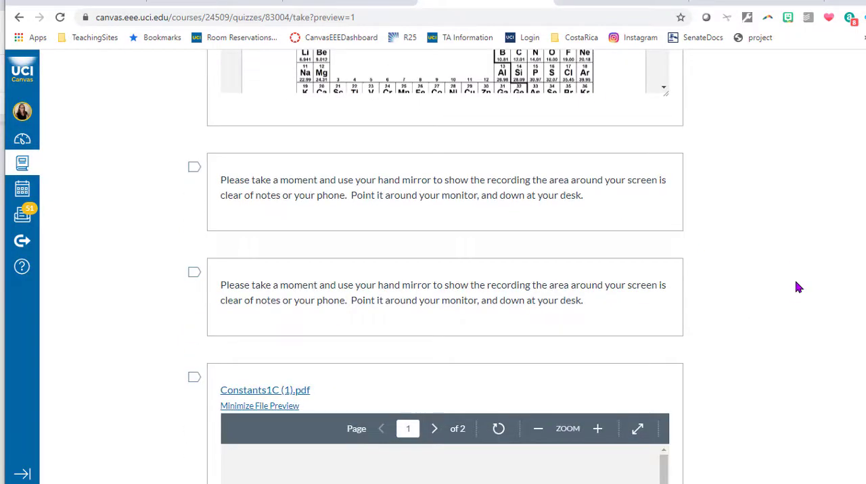
pyautogui.scroll(13, 798, 288)
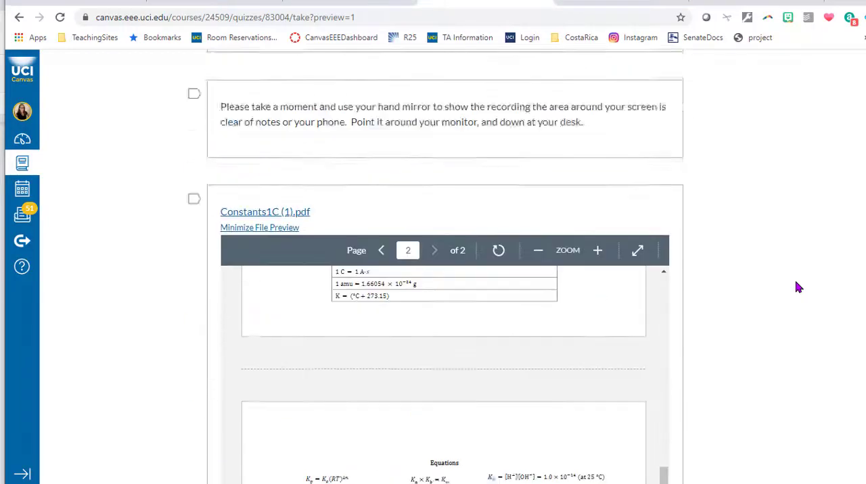
pyautogui.scroll(10, 798, 287)
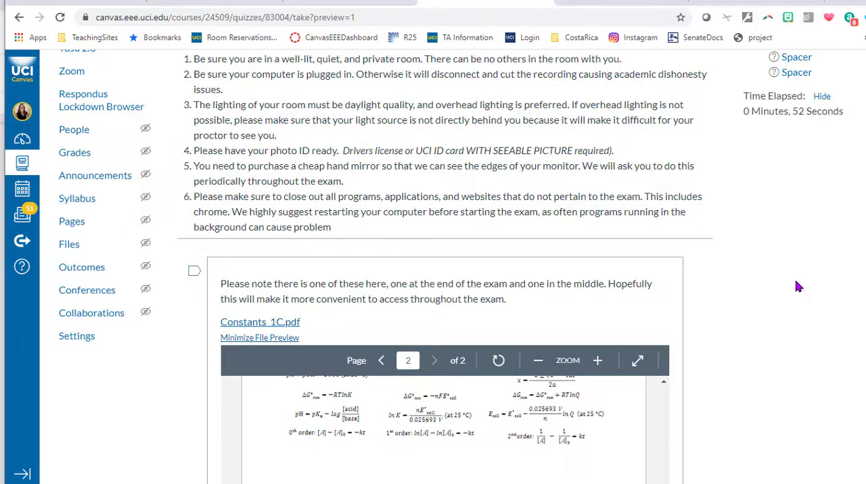
pyautogui.scroll(-8, 796, 282)
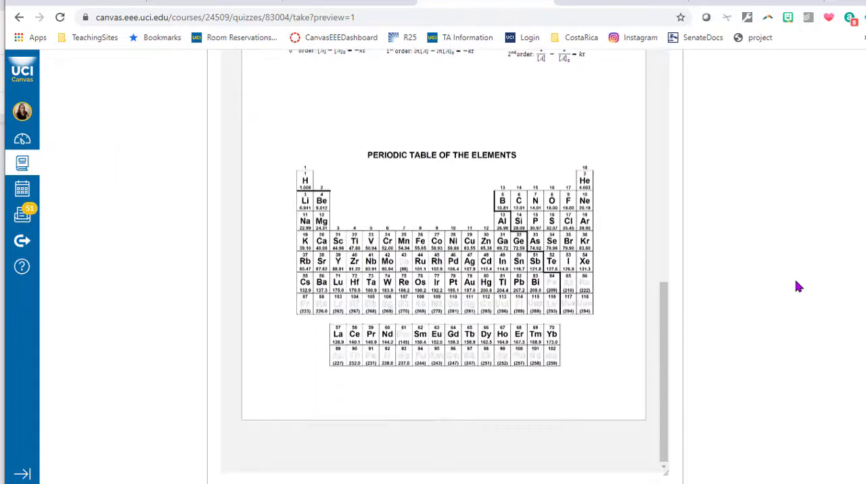
pyautogui.scroll(10, 796, 287)
# - Create a new quiz in the course and title it "Testing for Prof. Video Image Insertion."
pyautogui.click(77, 209)
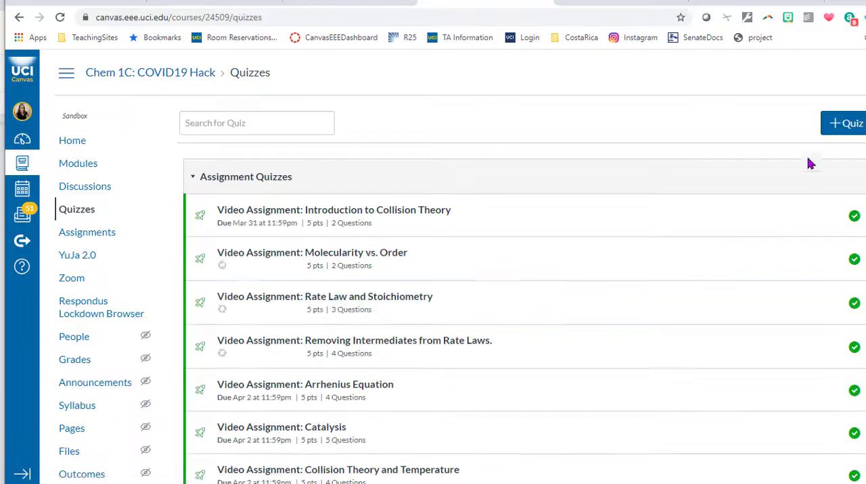
pyautogui.click(845, 129)
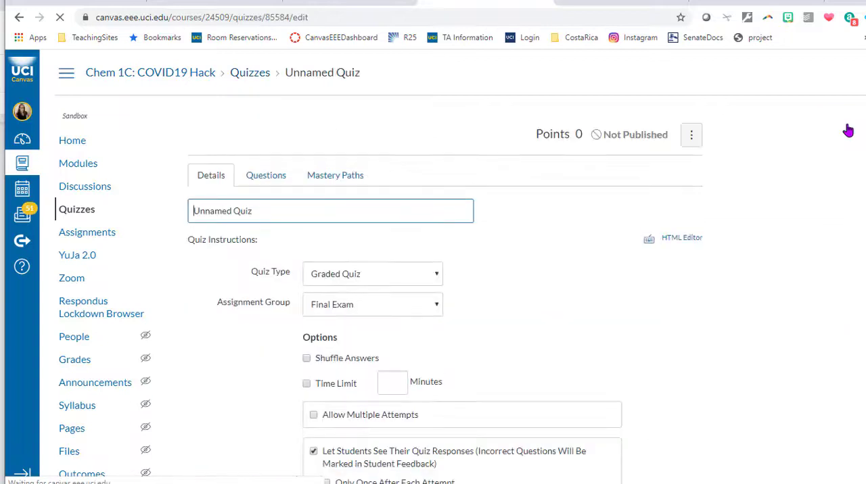
pyautogui.tripleClick(309, 214)
pyautogui.write('Testin')
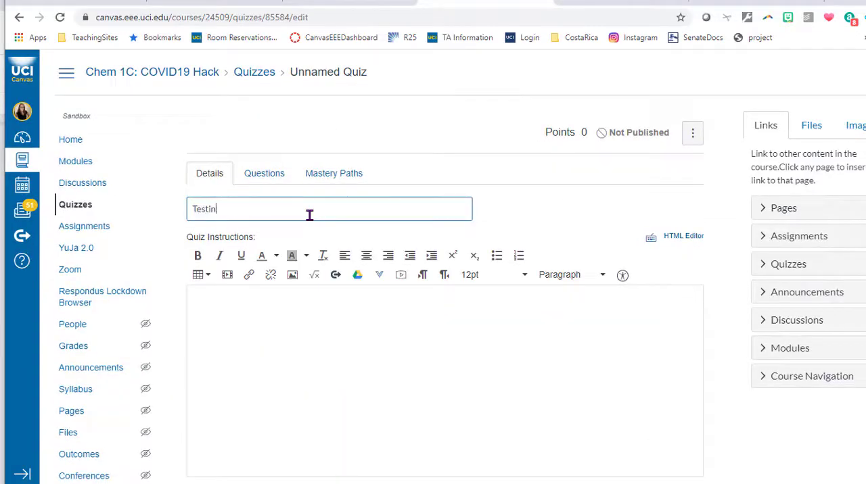
pyautogui.write('g for Prof. Video Image Insertion.')
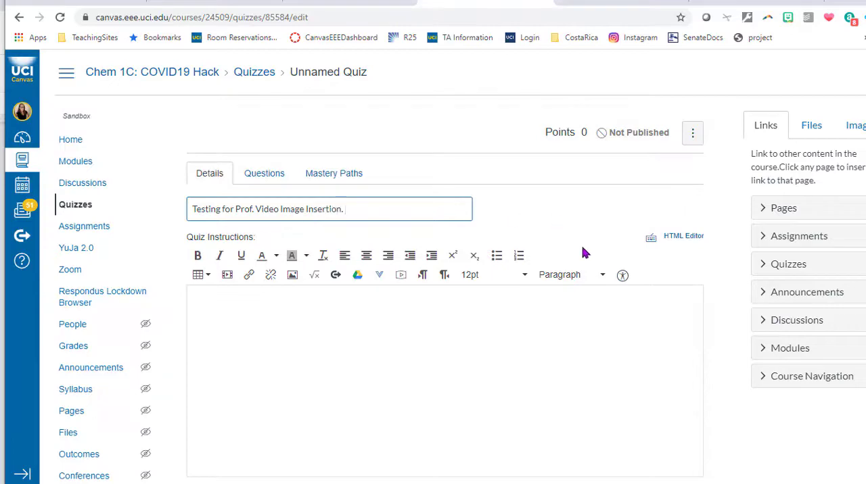
# - Add a new question to the quiz and set its type to Text (no question)
pyautogui.scroll(-4, 609, 278)
pyautogui.scroll(-3, 670, 314)
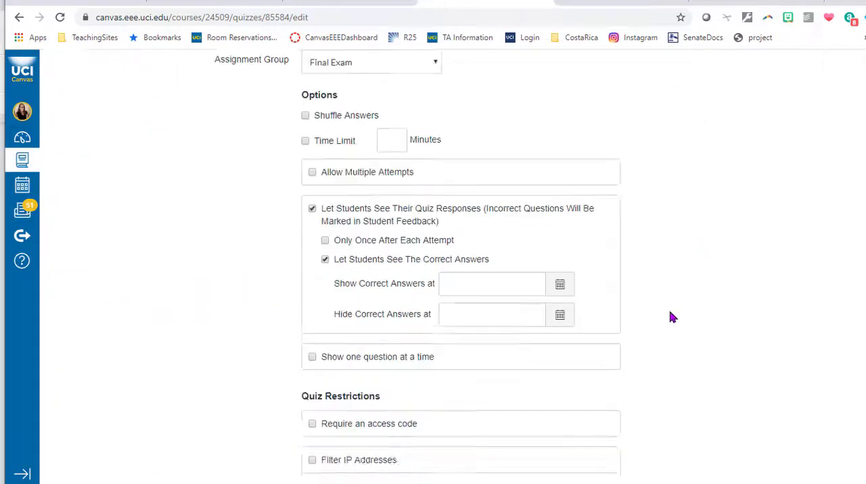
pyautogui.scroll(8, 669, 312)
pyautogui.click(264, 175)
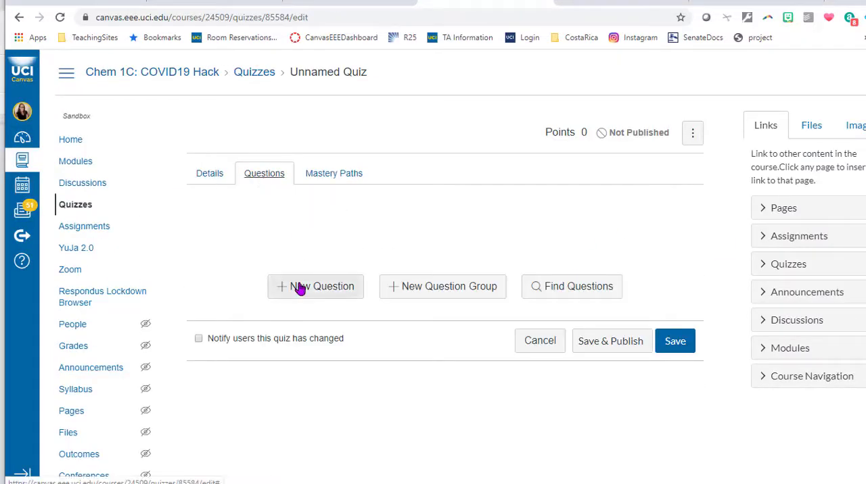
pyautogui.click(203, 175)
pyautogui.click(264, 177)
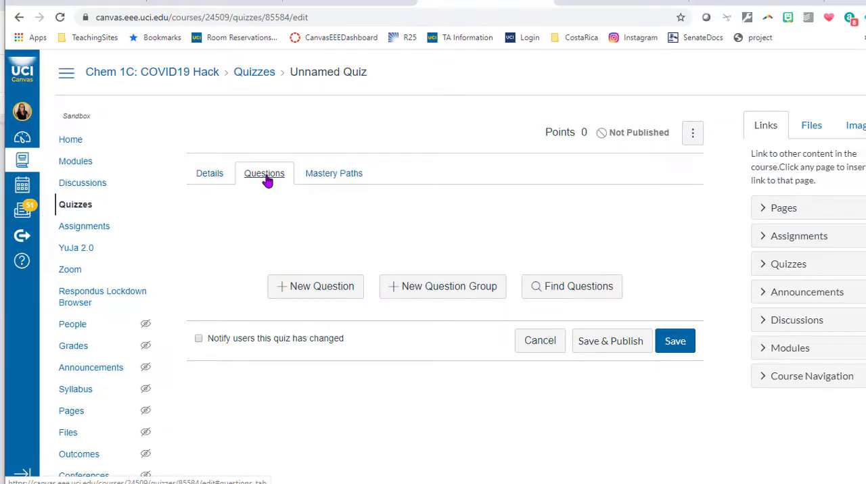
pyautogui.click(332, 289)
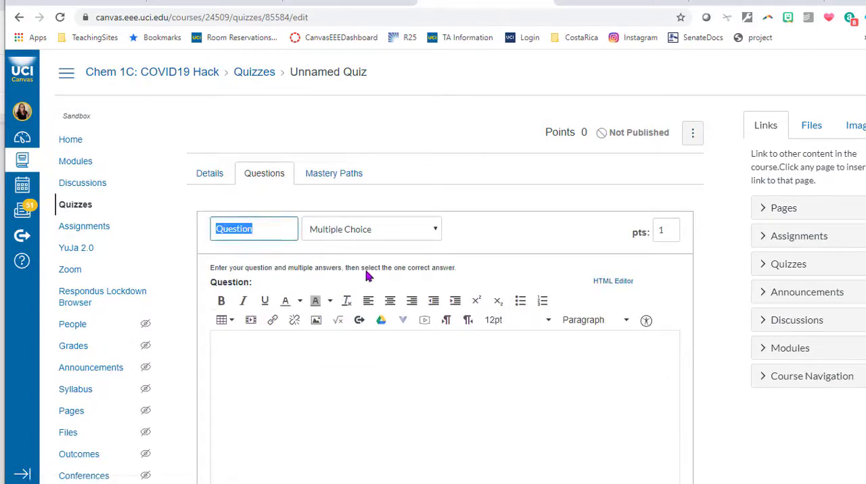
pyautogui.click(386, 235)
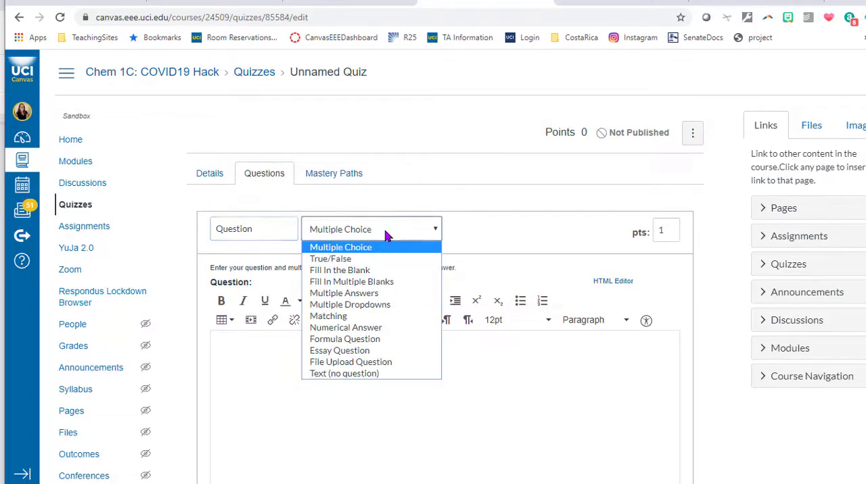
pyautogui.click(378, 374)
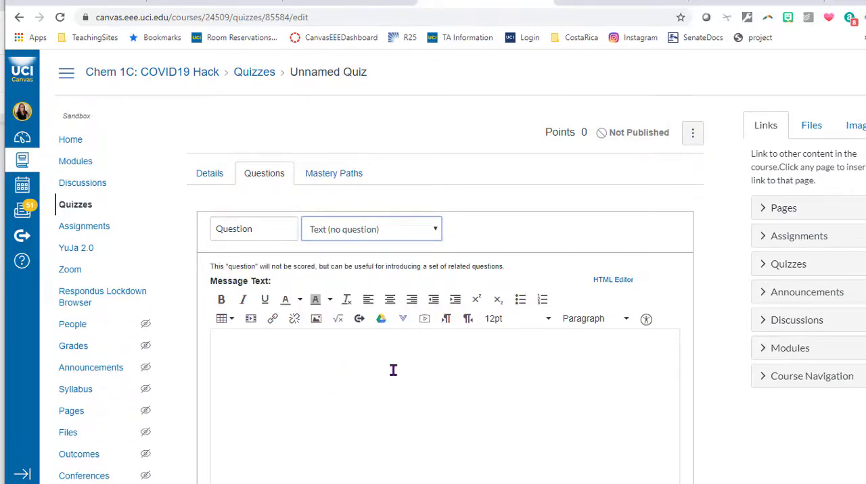
# - Place the cursor in the question's message text and expand the exam instructions folder in the course files
pyautogui.scroll(-1, 393, 370)
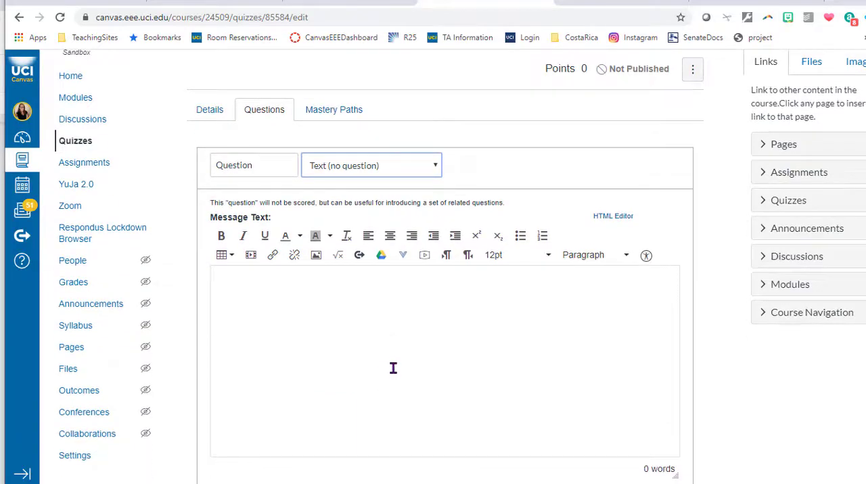
pyautogui.click(393, 368)
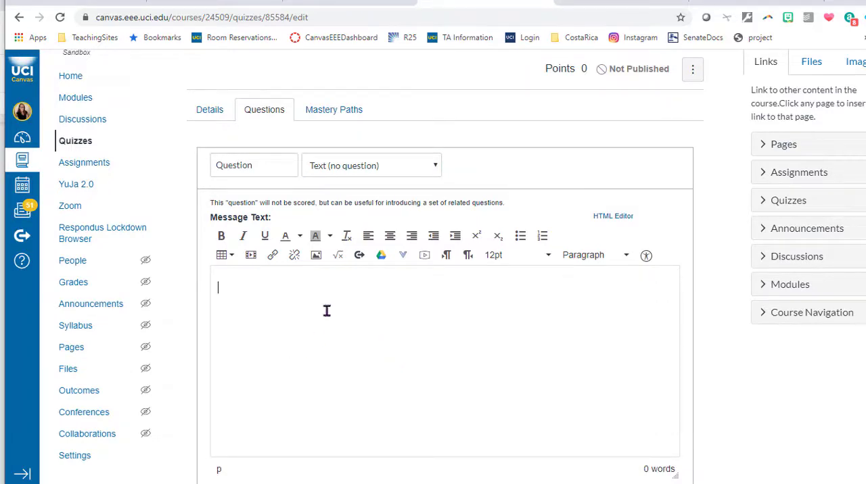
pyautogui.click(822, 76)
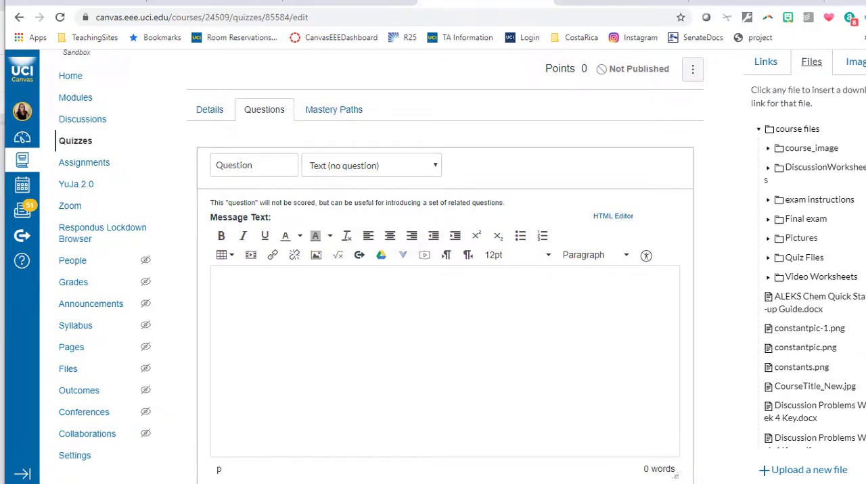
pyautogui.click(767, 200)
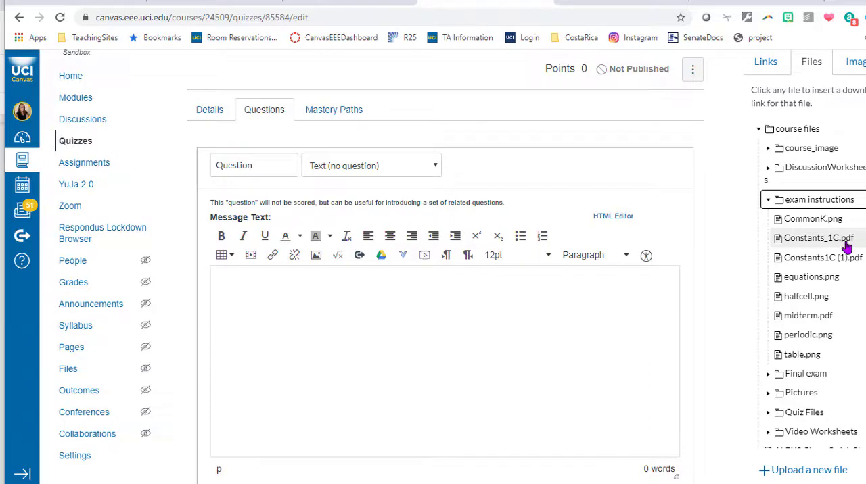
pyautogui.click(809, 470)
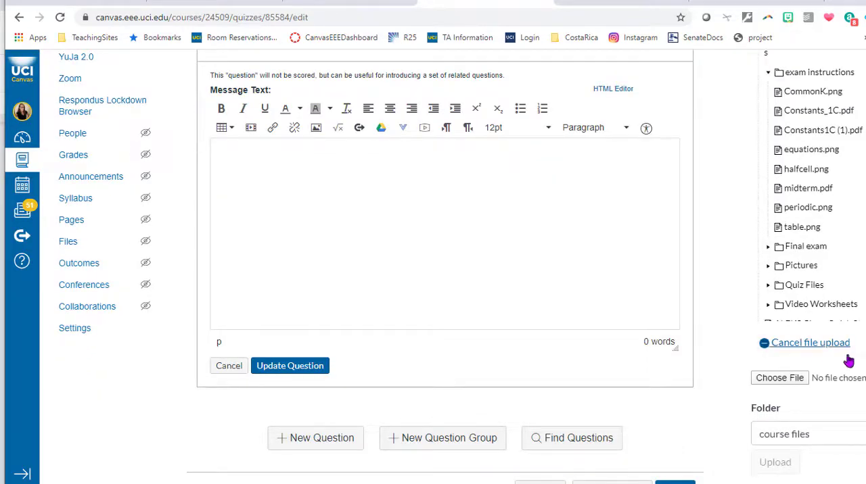
pyautogui.click(779, 382)
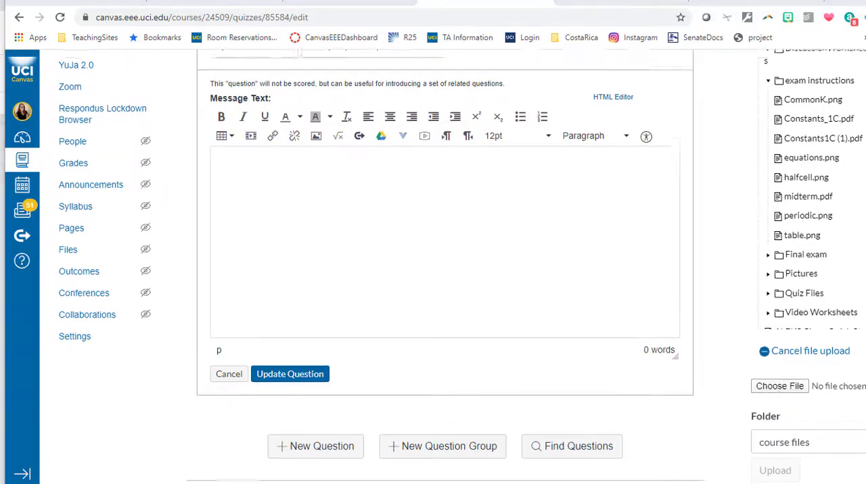
pyautogui.scroll(1, 830, 274)
pyautogui.click(471, 264)
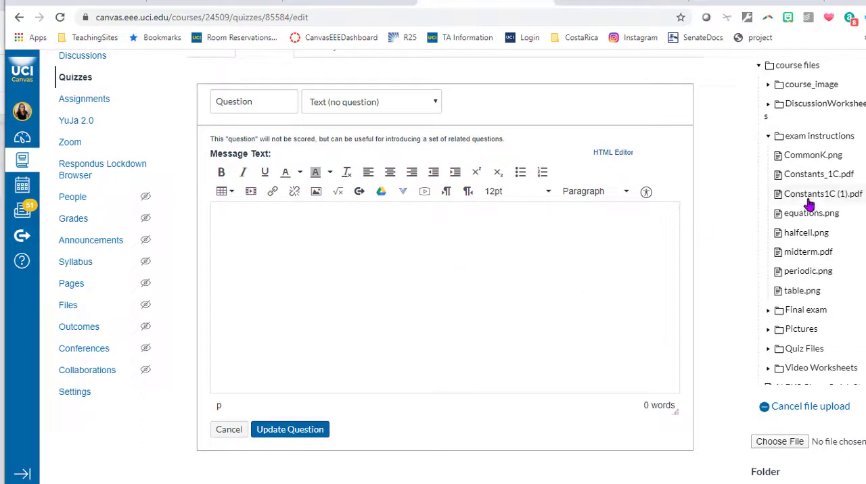
# - Insert a link to Constants_1C.pdf in the message text and set the link to auto-open its inline preview
pyautogui.click(815, 178)
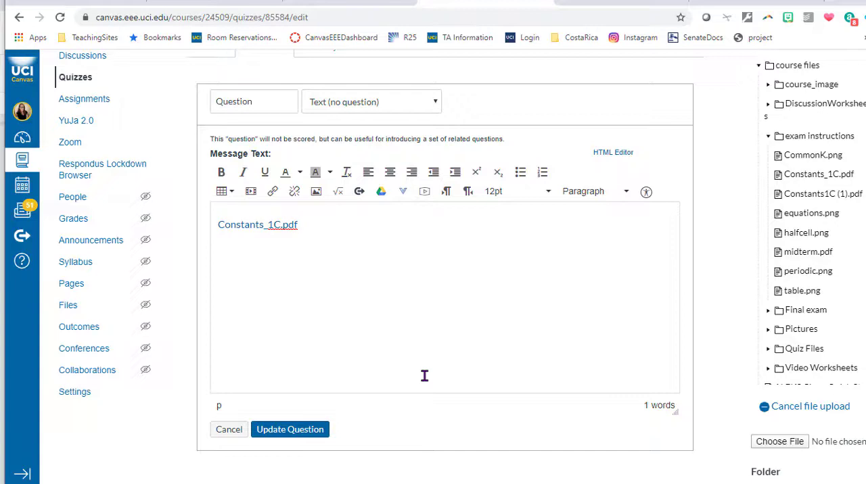
pyautogui.click(257, 227)
pyautogui.click(271, 195)
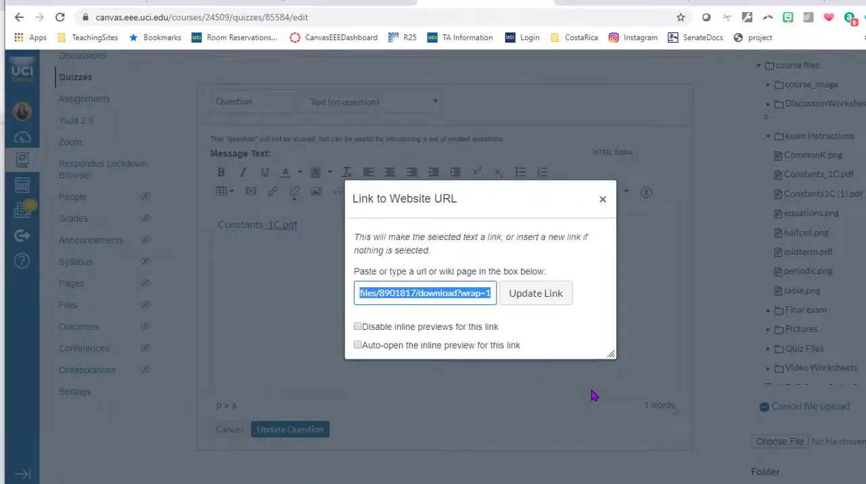
pyautogui.click(358, 345)
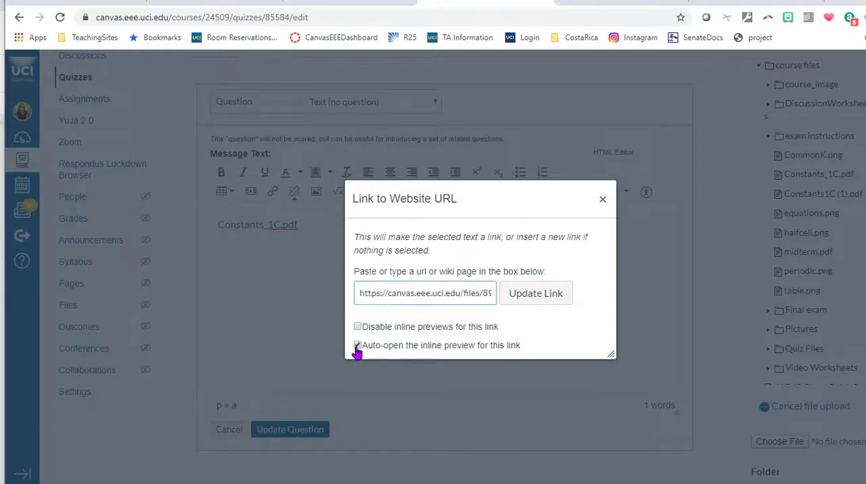
pyautogui.click(559, 302)
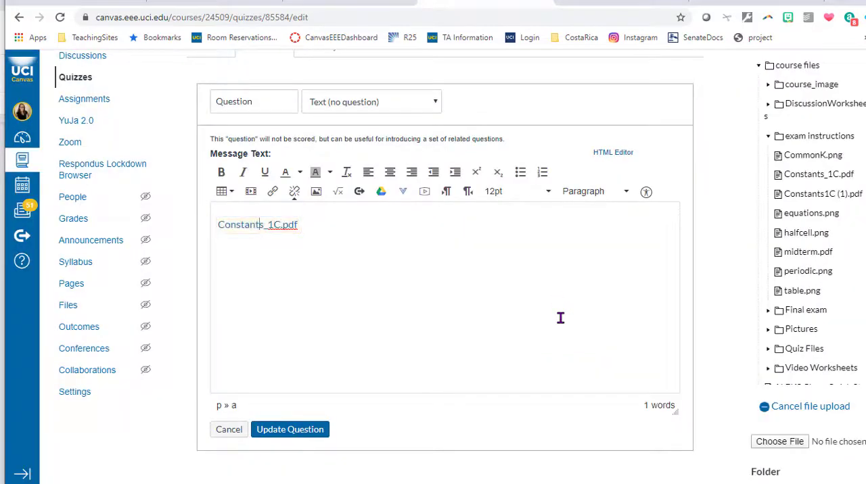
# - Update the text question containing the Constants_1C.pdf link and save the quiz
pyautogui.click(298, 429)
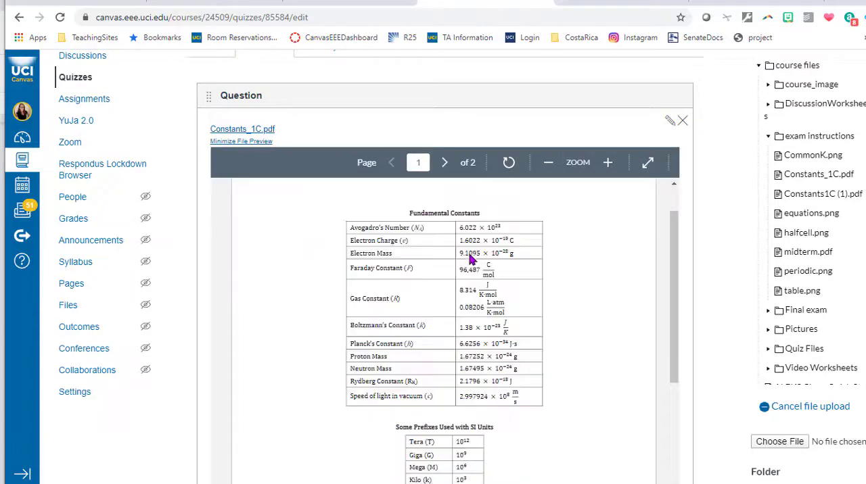
pyautogui.scroll(-8, 472, 259)
pyautogui.scroll(-2, 710, 345)
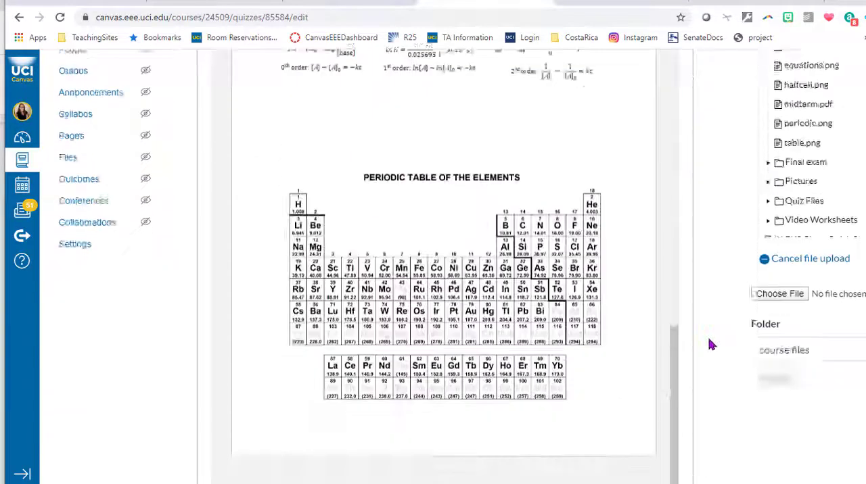
pyautogui.scroll(-3, 709, 345)
pyautogui.click(670, 448)
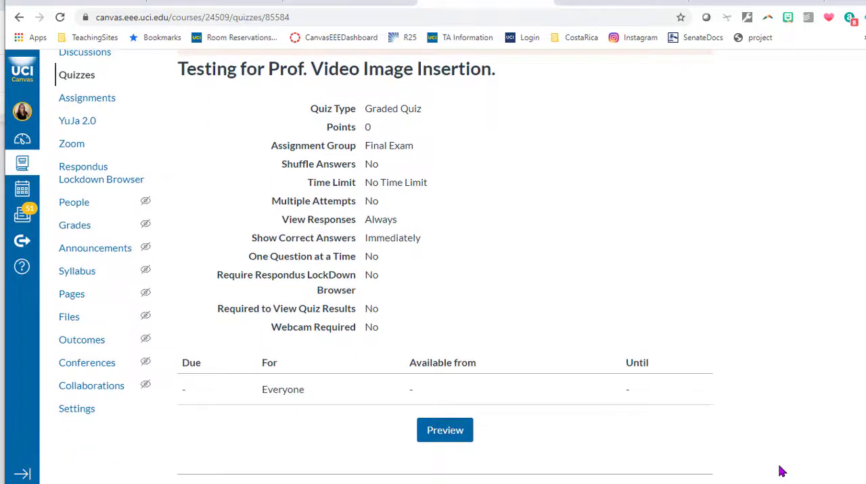
# - Preview the quiz and examine the embedded Constants_1C.pdf sheet from the constants through to the periodic table
pyautogui.scroll(2, 781, 470)
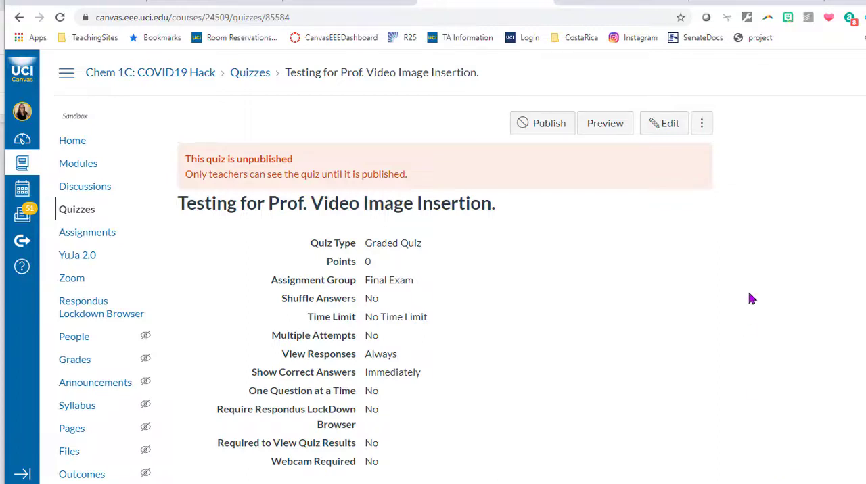
pyautogui.click(617, 127)
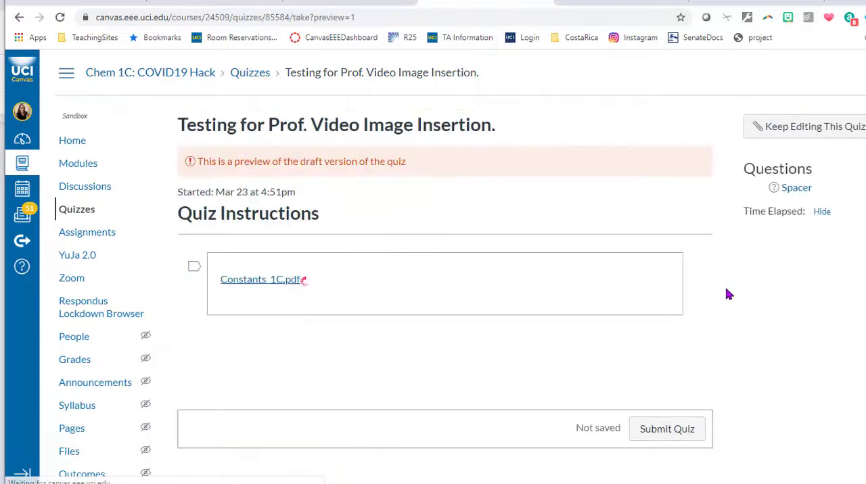
pyautogui.scroll(-3, 733, 324)
pyautogui.scroll(-5, 515, 312)
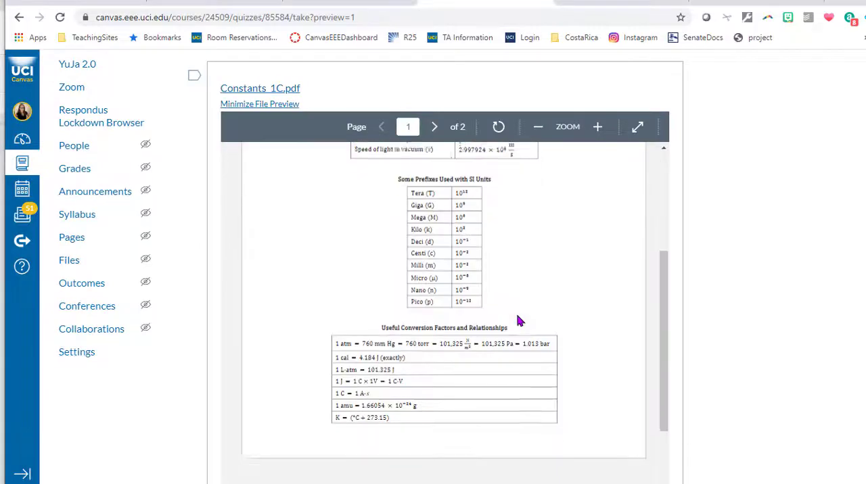
pyautogui.scroll(-3, 515, 312)
pyautogui.scroll(-6, 616, 322)
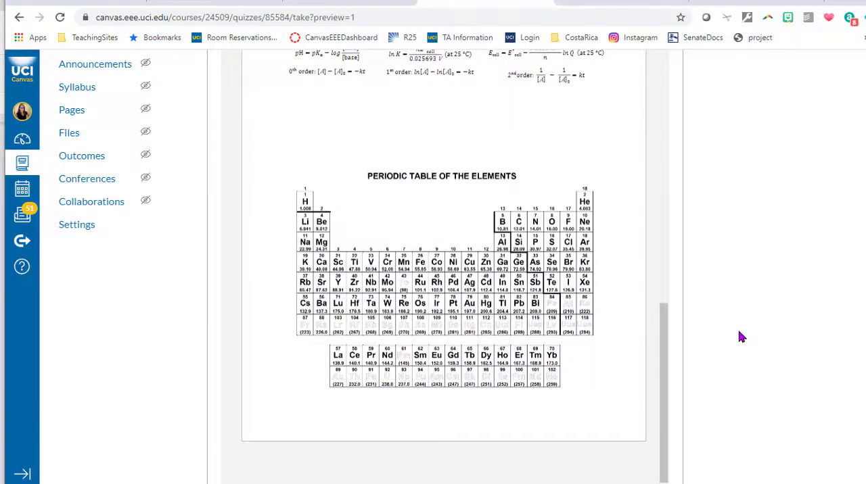
pyautogui.scroll(4, 742, 337)
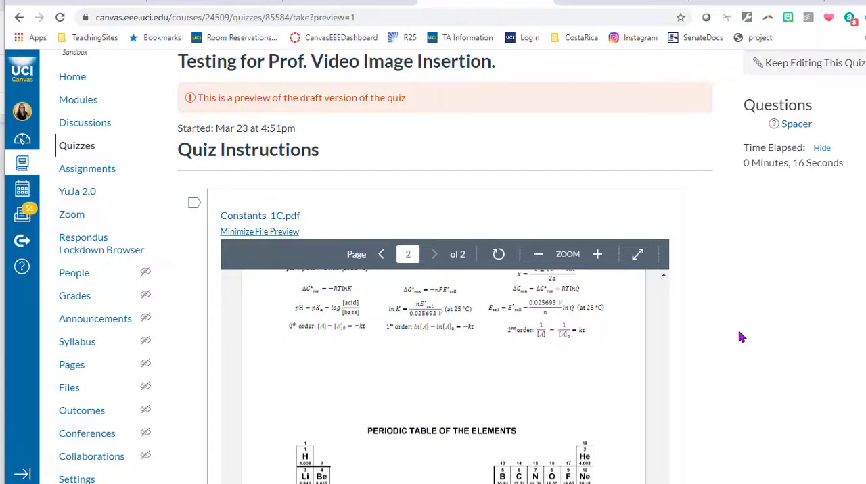
pyautogui.scroll(-6, 740, 334)
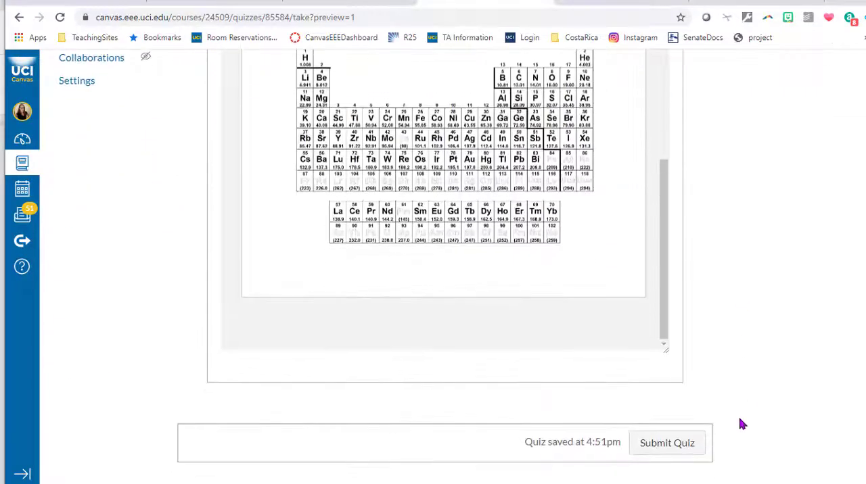